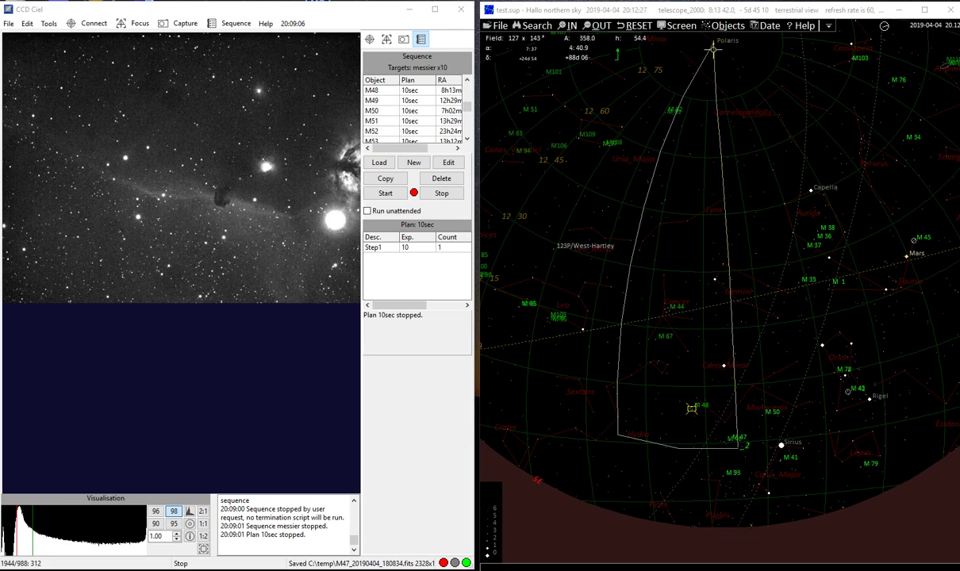
- Show the altitude grid on the sky chart and switch back to the RA/DEC grid
{"action": "left_click", "coordinate": [687, 26]}
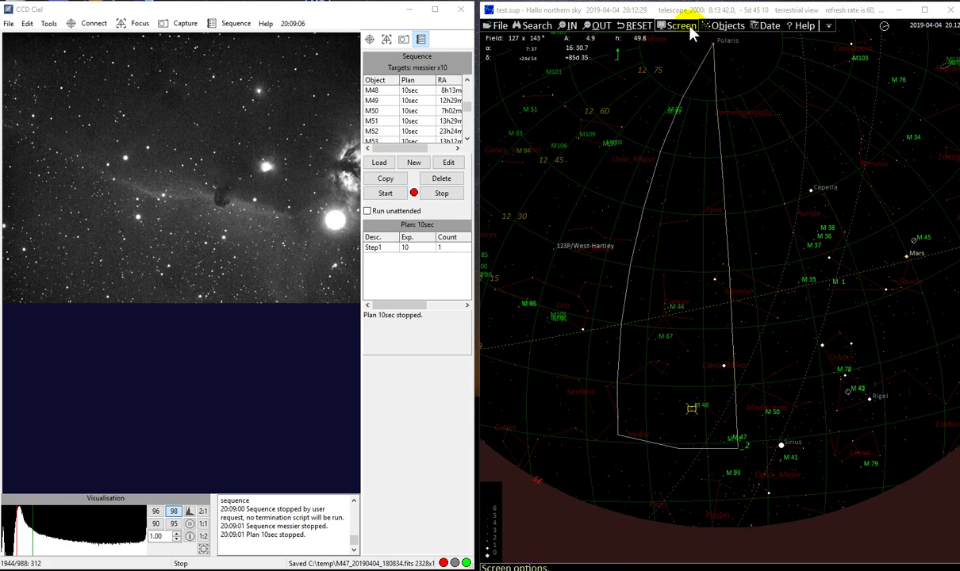
{"action": "left_click", "coordinate": [692, 135]}
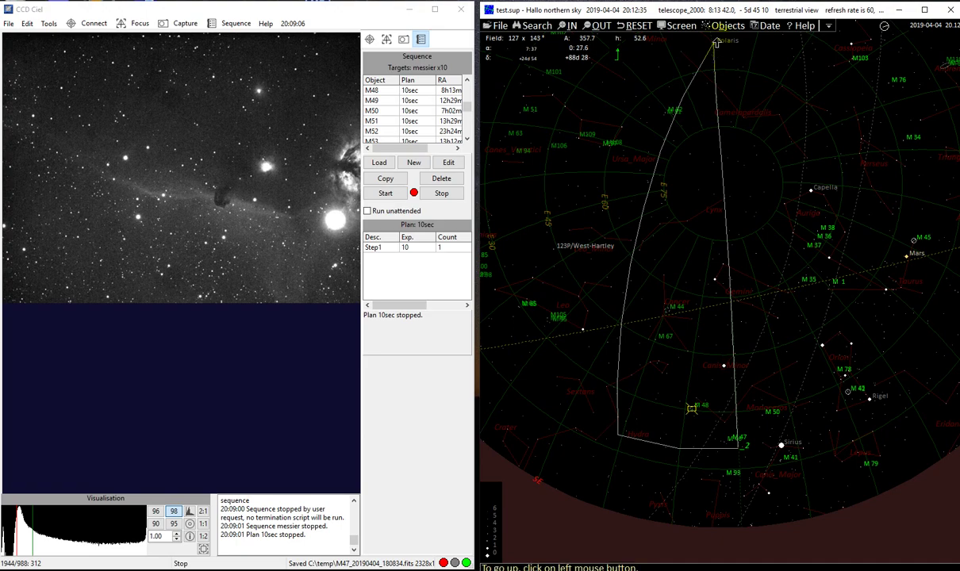
{"action": "left_click", "coordinate": [681, 25]}
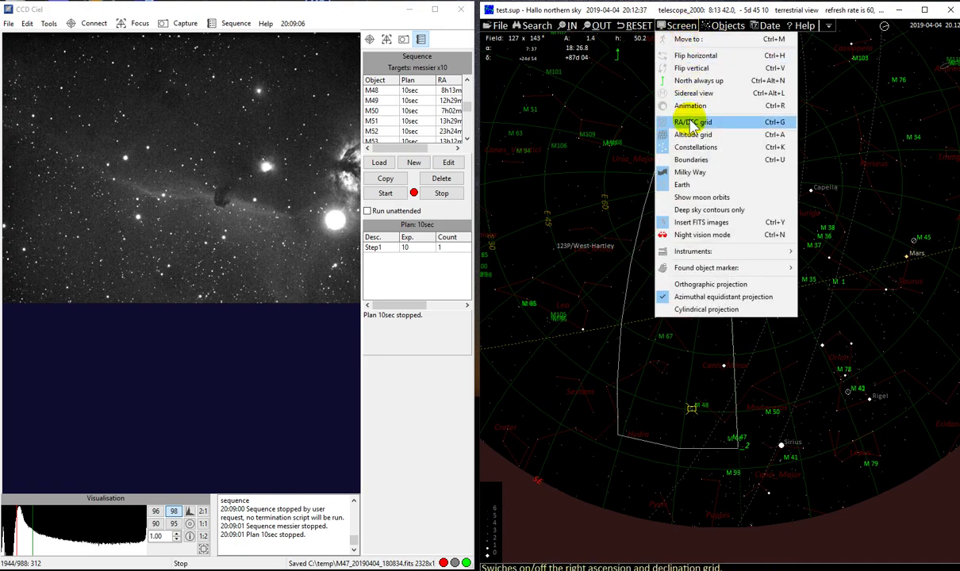
{"action": "left_click", "coordinate": [692, 123]}
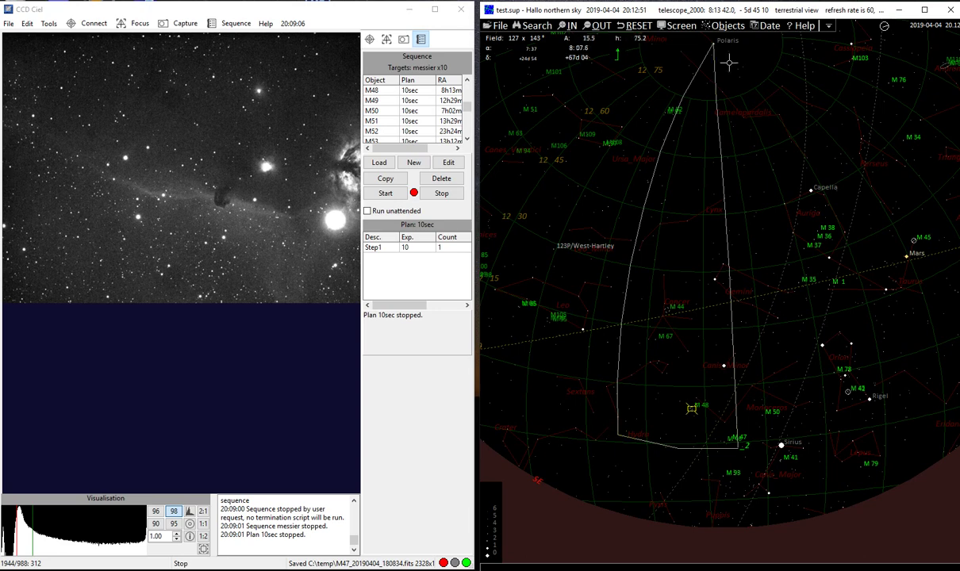
- Move the sky chart's time forward to about 20:49 and return it to following the system time
{"action": "left_click", "coordinate": [775, 30]}
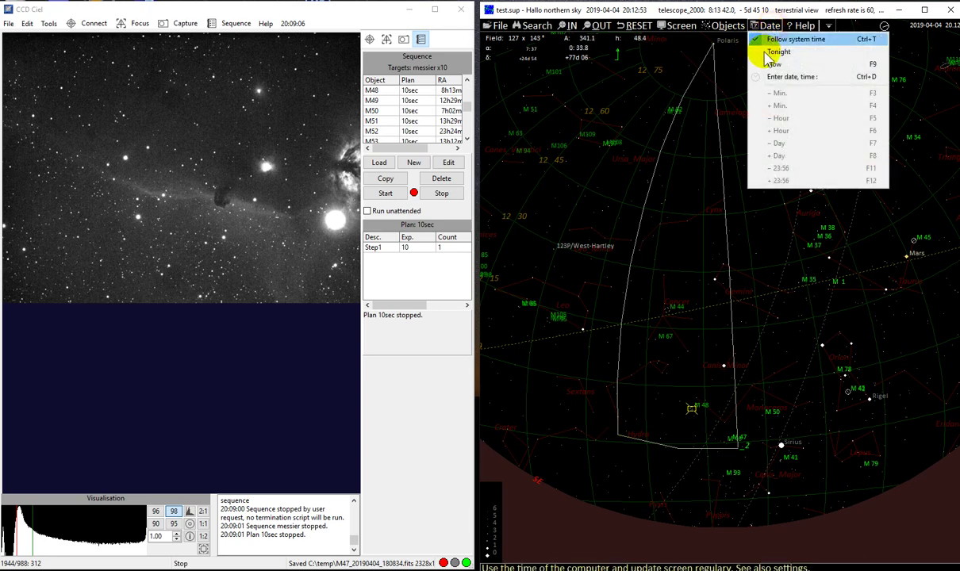
{"action": "left_click", "coordinate": [764, 57]}
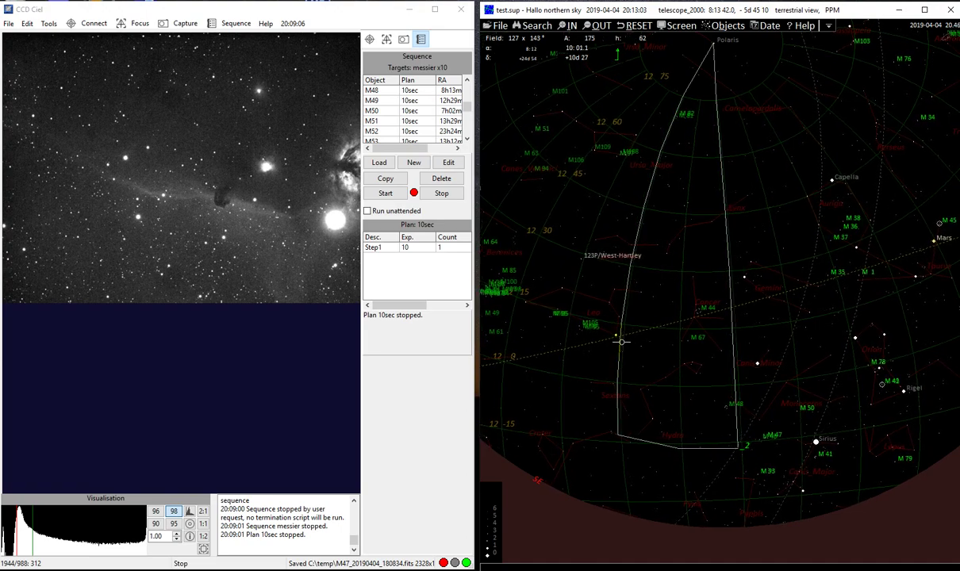
{"action": "left_click", "coordinate": [732, 342]}
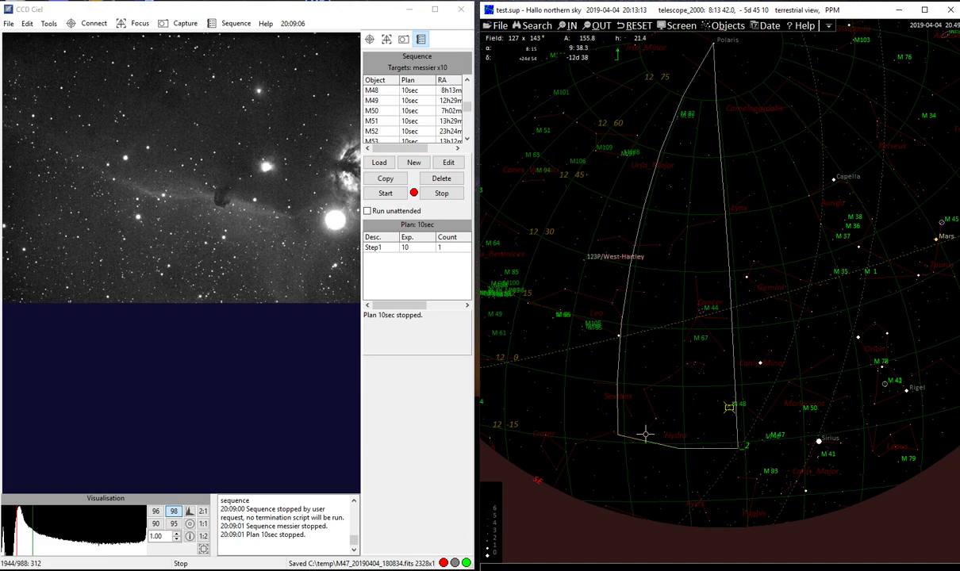
{"action": "left_click", "coordinate": [765, 26]}
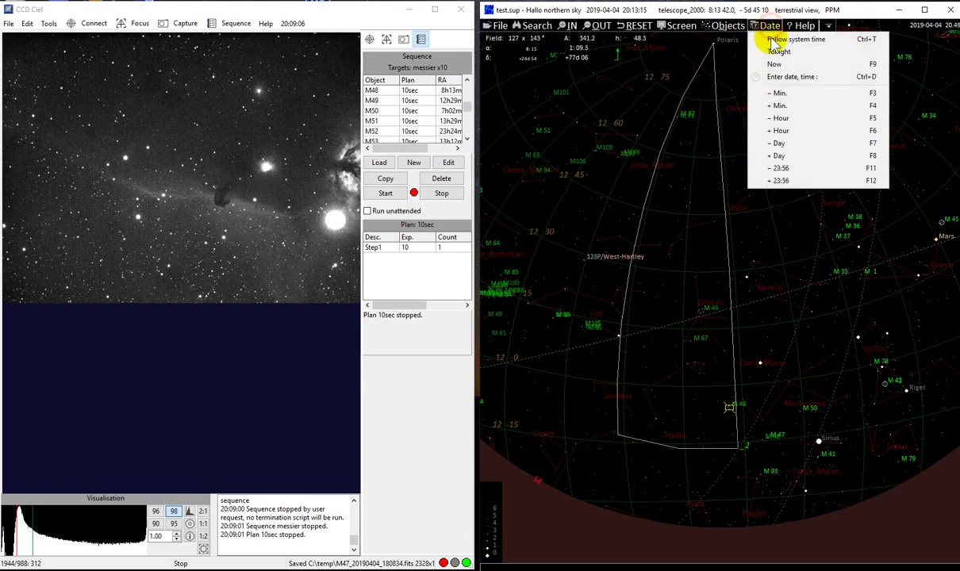
{"action": "left_click", "coordinate": [768, 41]}
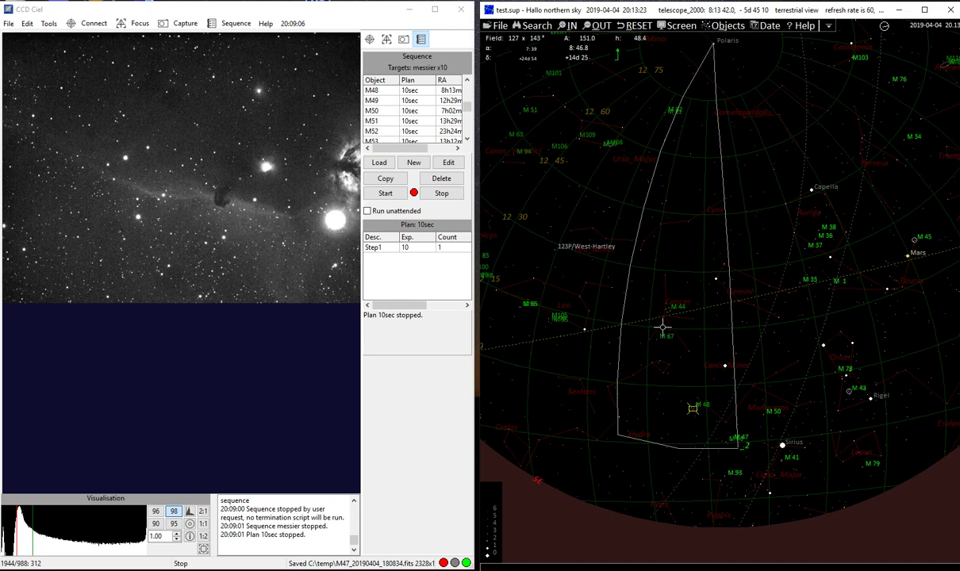
- Review the messier sequence's target list from M1 to M110 and save the list
{"action": "mouse_move", "coordinate": [655, 339]}
{"action": "mouse_move", "coordinate": [734, 438]}
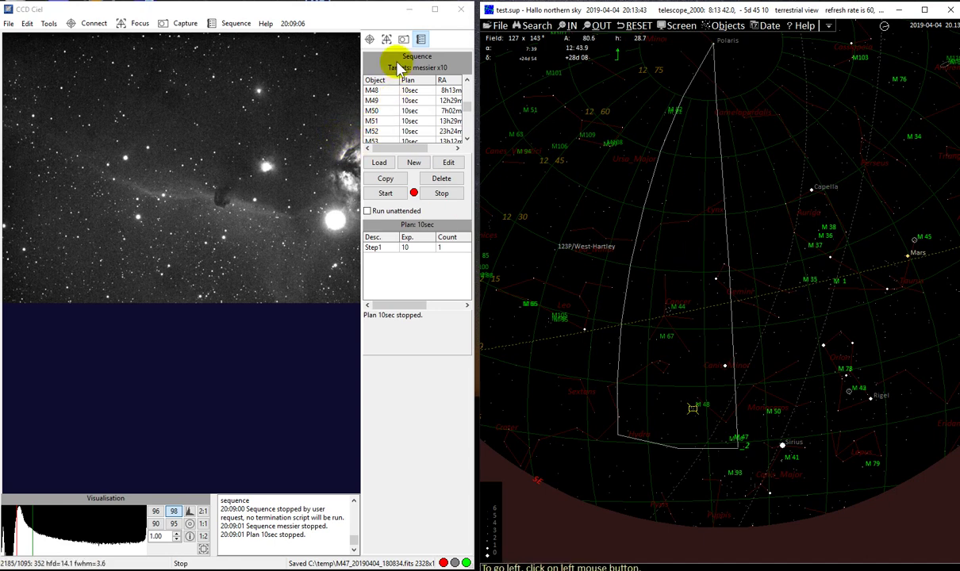
{"action": "left_click", "coordinate": [447, 164]}
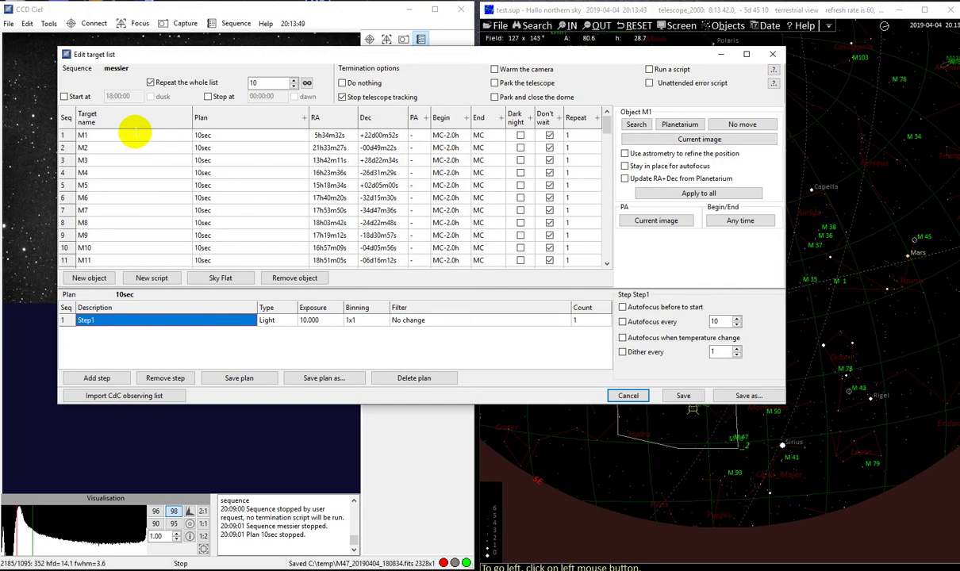
{"action": "left_click_drag", "start_coordinate": [606, 125], "coordinate": [614, 255]}
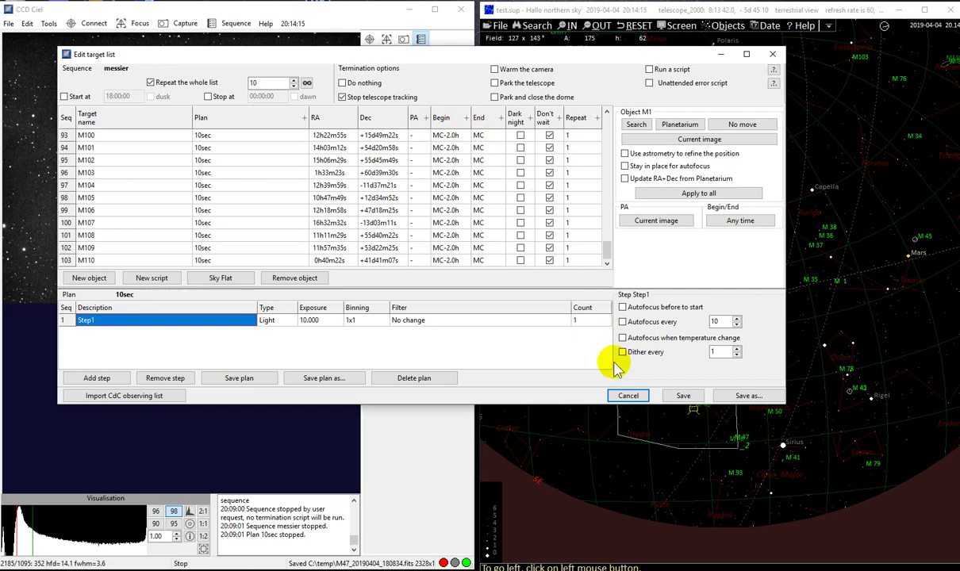
{"action": "left_click", "coordinate": [681, 395]}
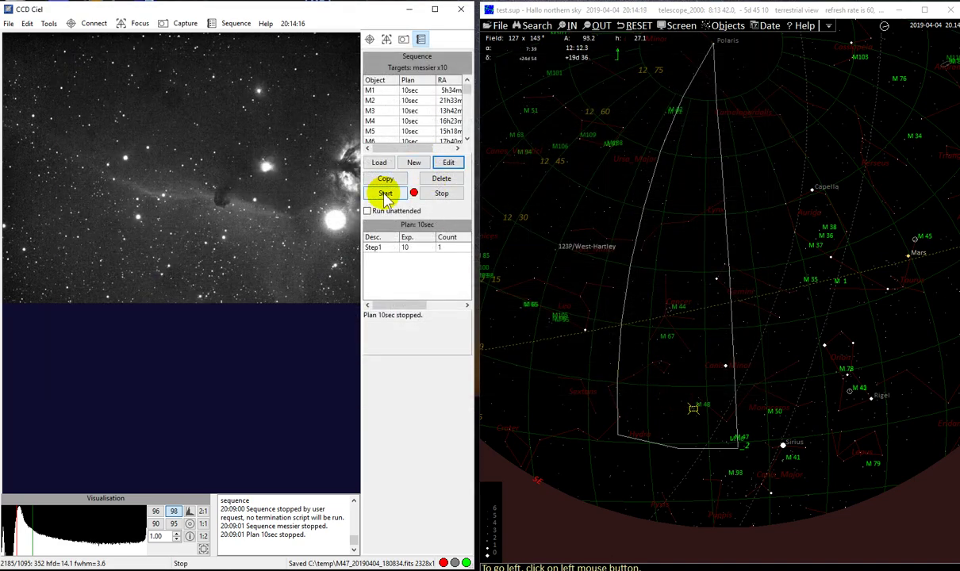
- Run the messier imaging sequence through several targets and stop it during the M44 exposure
{"action": "left_click", "coordinate": [385, 194]}
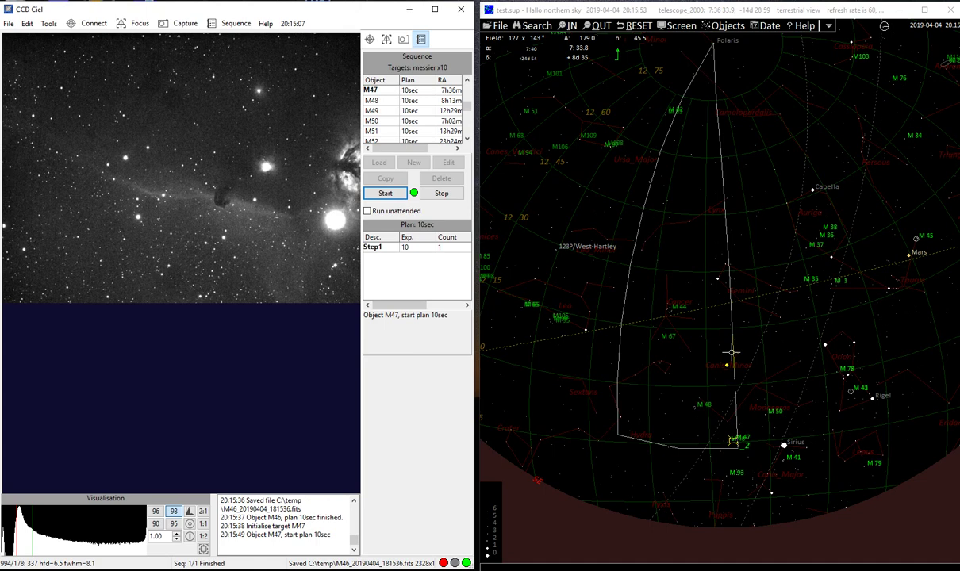
{"action": "mouse_move", "coordinate": [257, 521]}
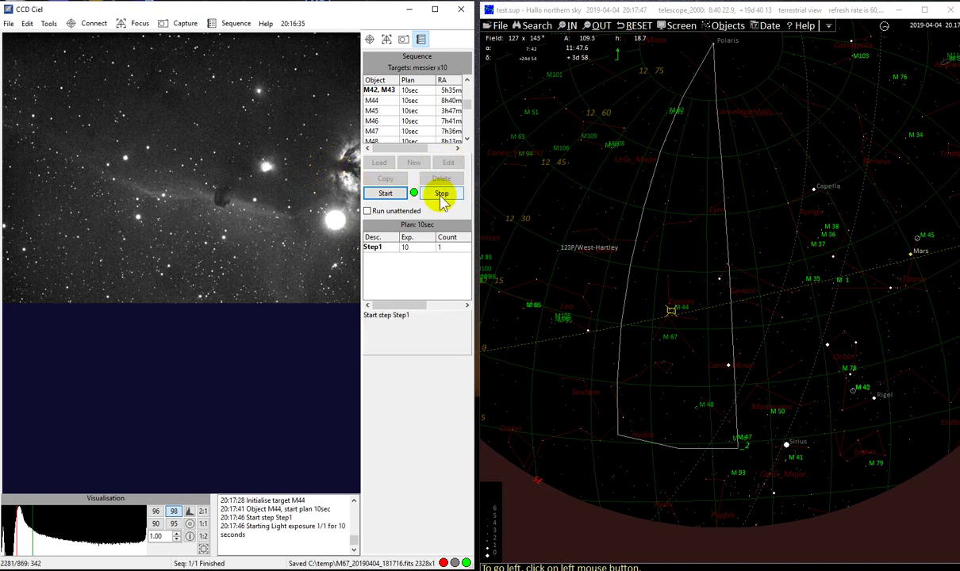
{"action": "left_click", "coordinate": [441, 196]}
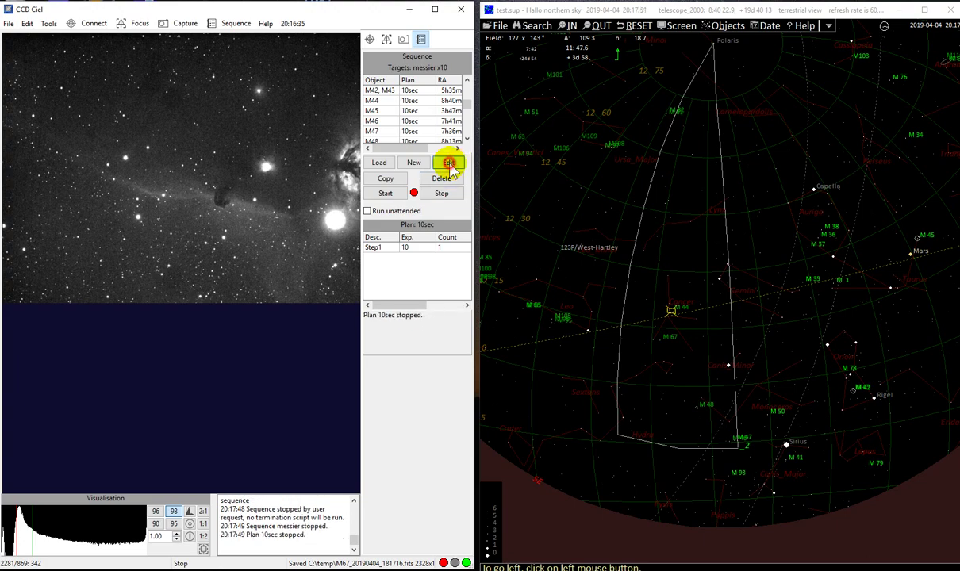
- Set the messier target list to repeat 999 times and save the list
{"action": "left_click", "coordinate": [449, 164]}
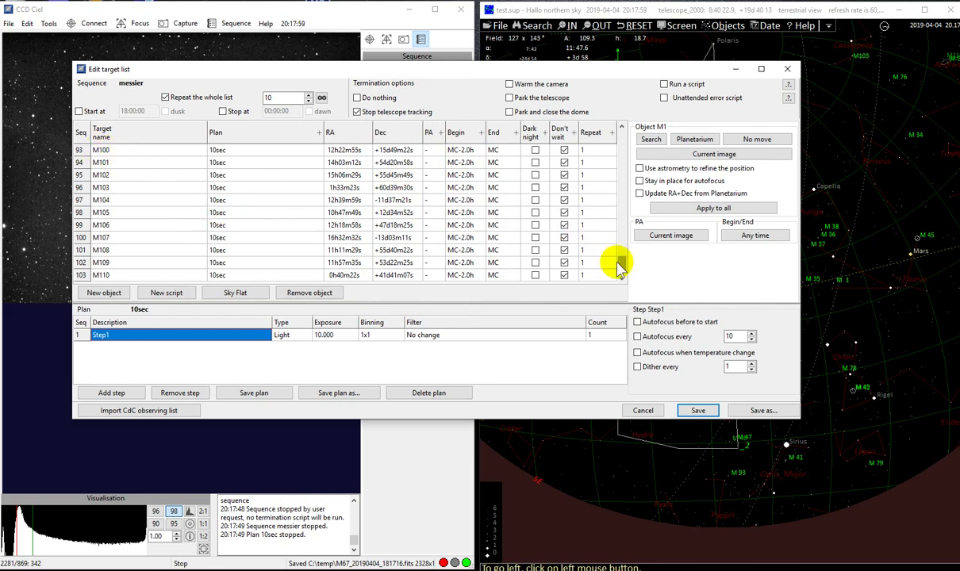
{"action": "left_click_drag", "start_coordinate": [619, 265], "coordinate": [615, 135]}
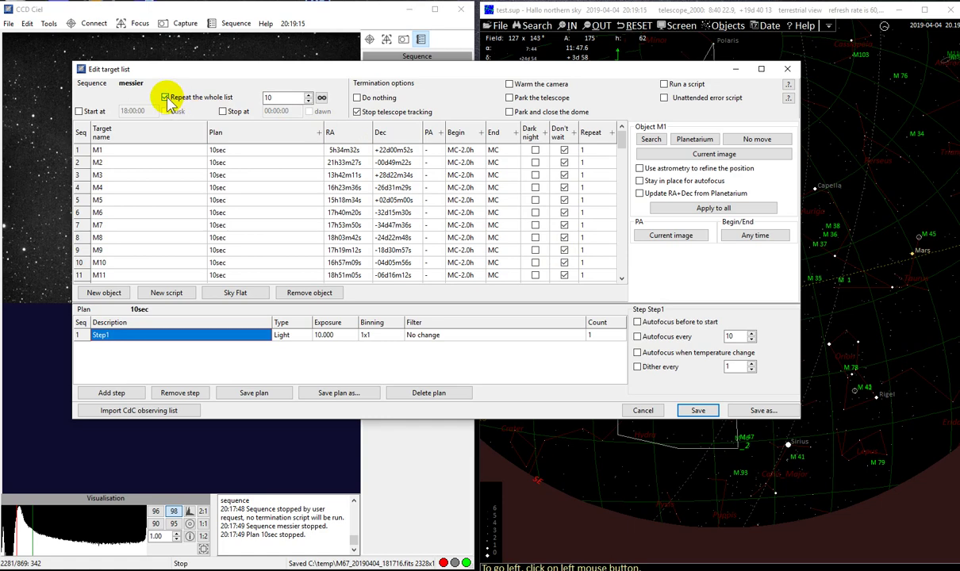
{"action": "left_click", "coordinate": [282, 98]}
{"action": "double_click", "coordinate": [283, 97]}
{"action": "key", "text": "BackSpace"}
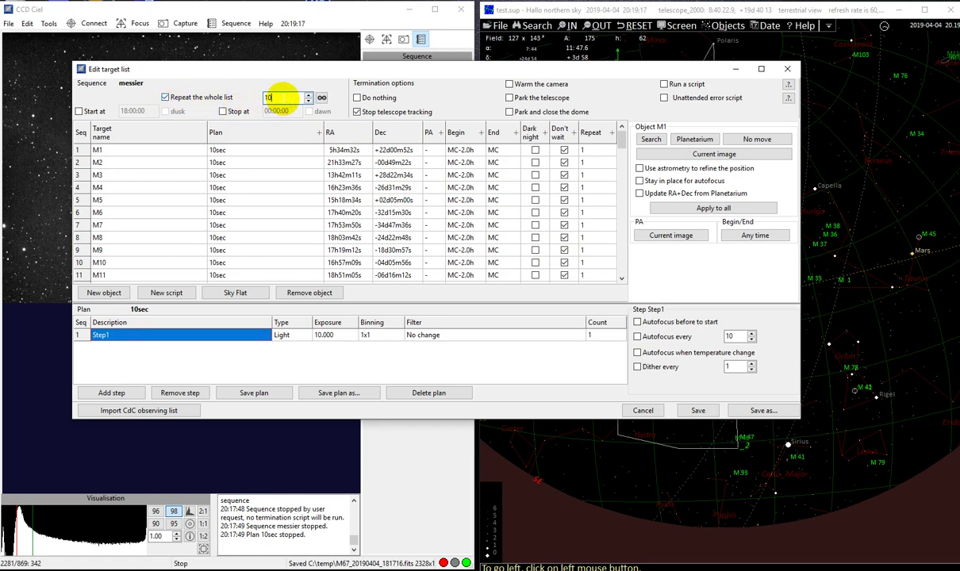
{"action": "type", "text": "999"}
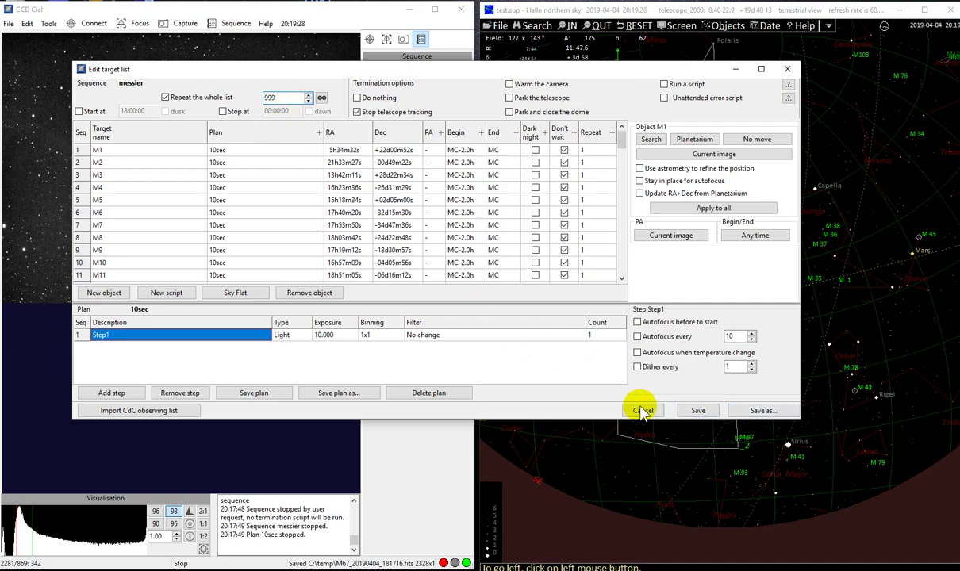
{"action": "left_click", "coordinate": [698, 410]}
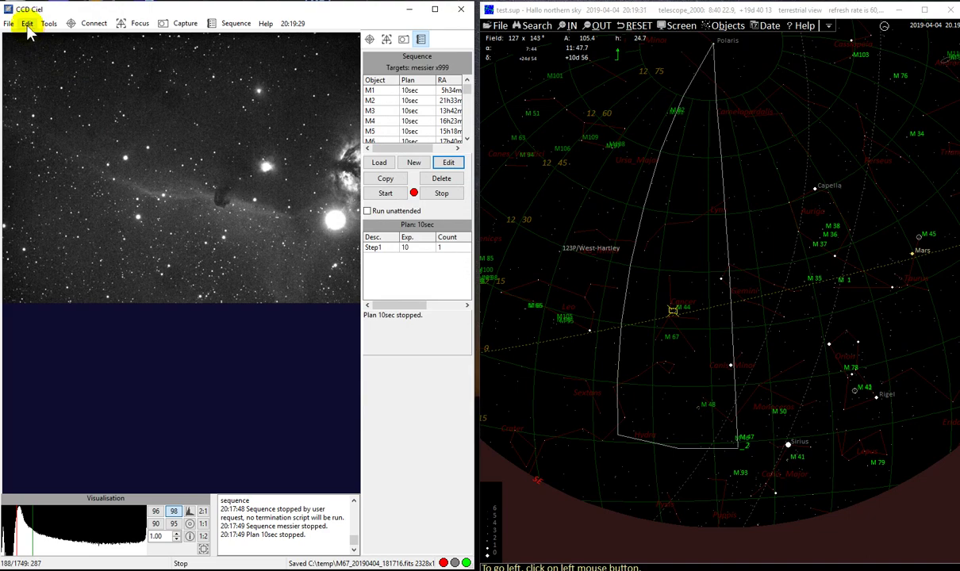
- Check the minimum observing elevation in the observatory options and accept the settings
{"action": "left_click", "coordinate": [27, 23]}
{"action": "left_click", "coordinate": [33, 38]}
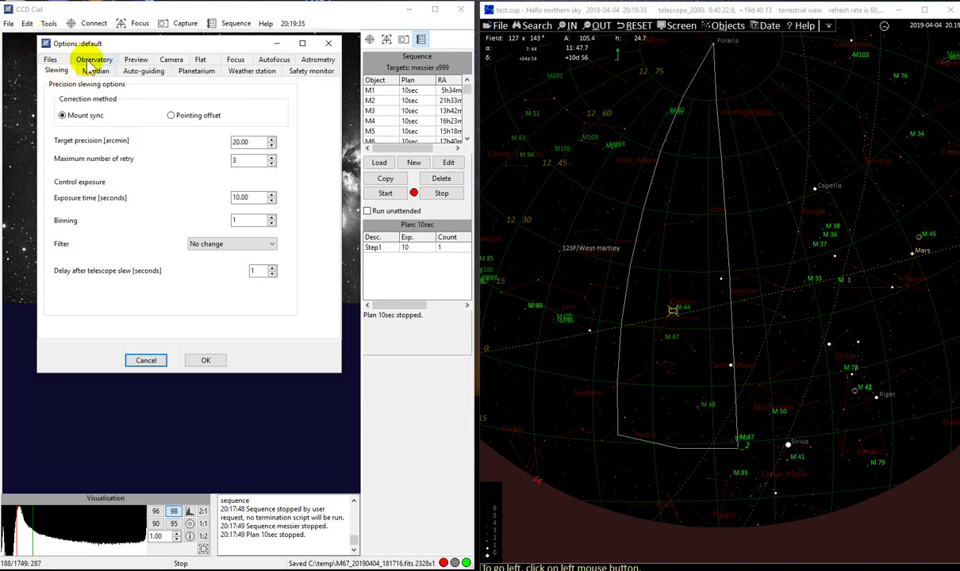
{"action": "left_click", "coordinate": [88, 61]}
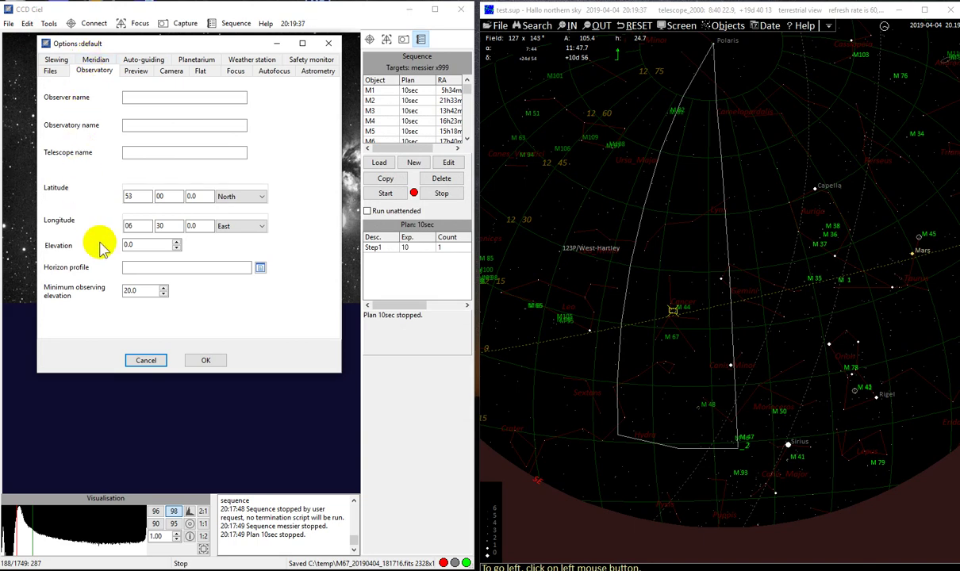
{"action": "double_click", "coordinate": [130, 291]}
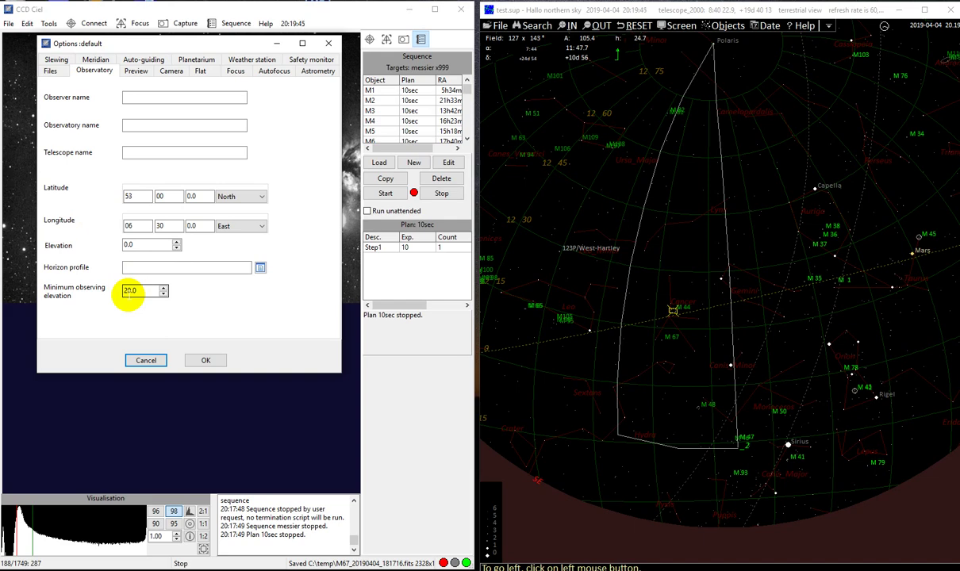
{"action": "left_click", "coordinate": [204, 363]}
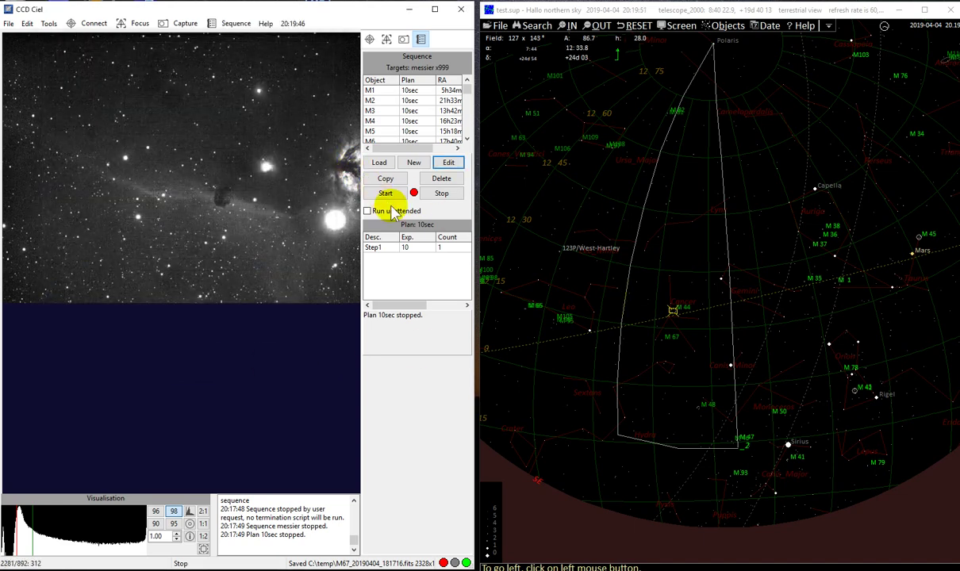
- Inspect the objects M 82 and M 81 near the meridian boundary on the sky chart
{"action": "left_click", "coordinate": [665, 112]}
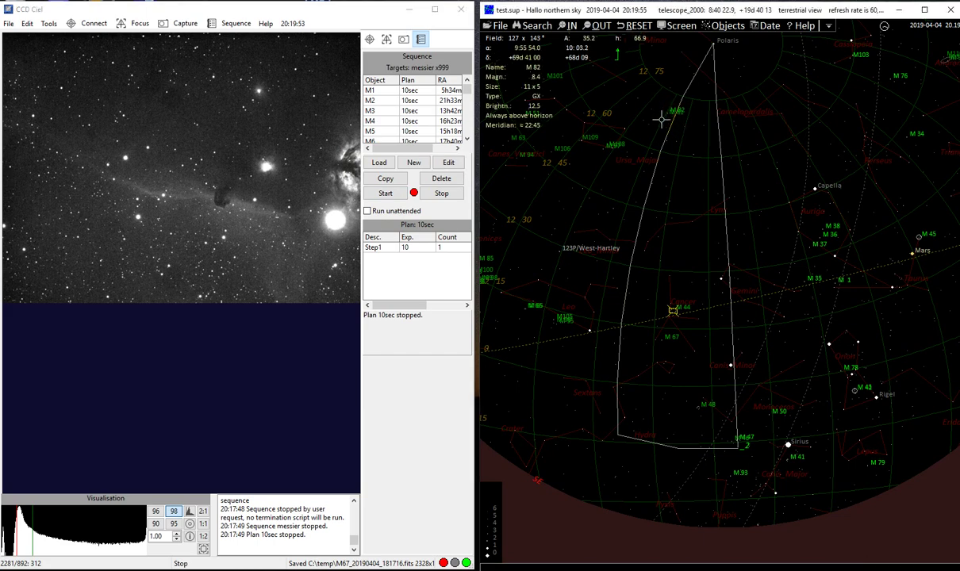
{"action": "left_click", "coordinate": [669, 113]}
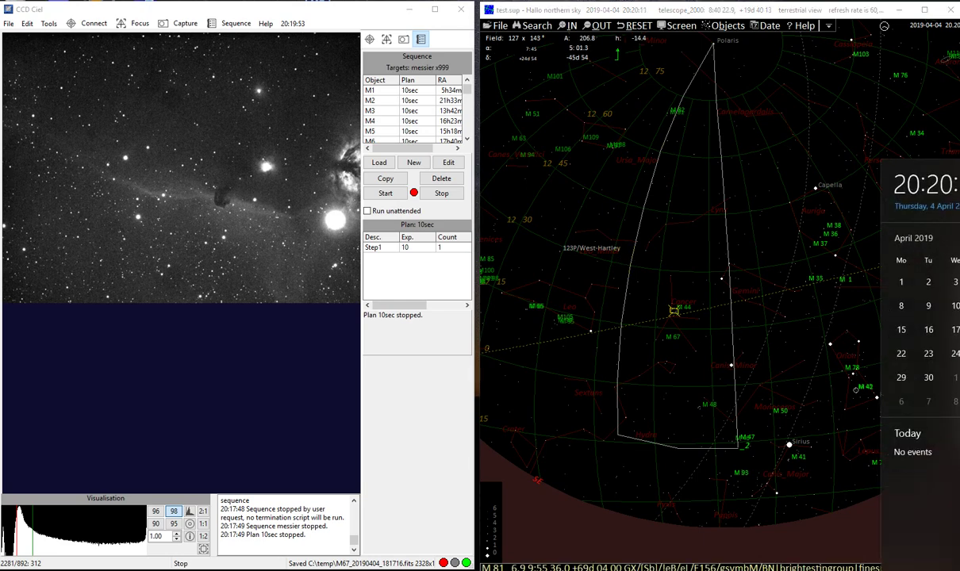
- Change the computer's clock to 20:59 in the Windows date and time settings, keeping the date 4 April 2019
{"action": "right_click", "coordinate": [947, 567]}
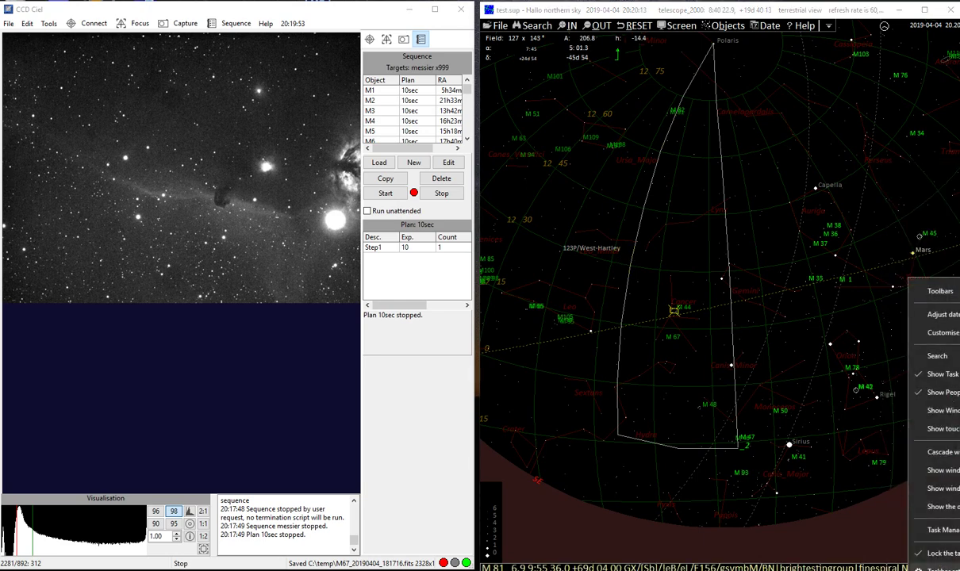
{"action": "left_click", "coordinate": [949, 315]}
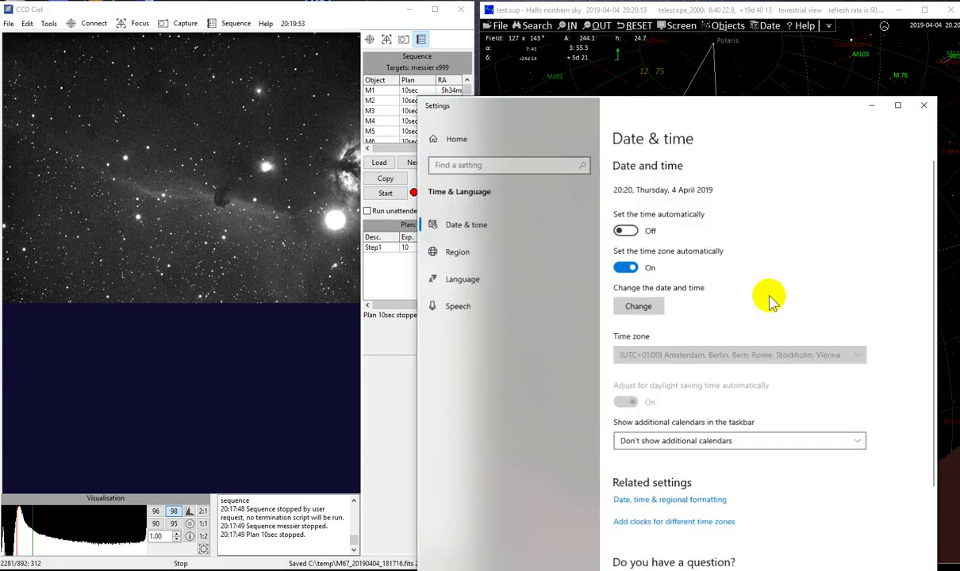
{"action": "left_click", "coordinate": [641, 310]}
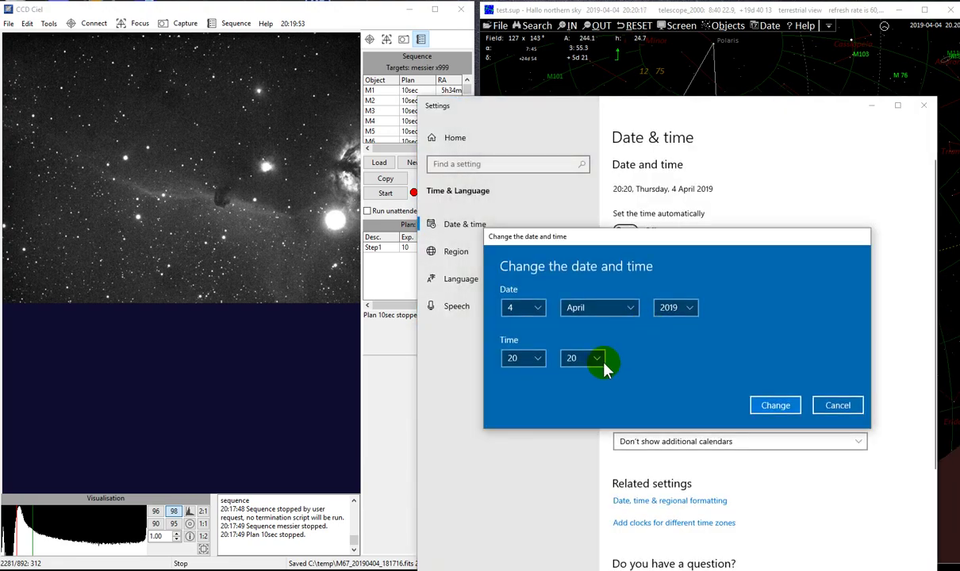
{"action": "left_click", "coordinate": [601, 361]}
{"action": "scroll", "coordinate": [599, 365], "scroll_direction": "down", "scroll_amount": 6}
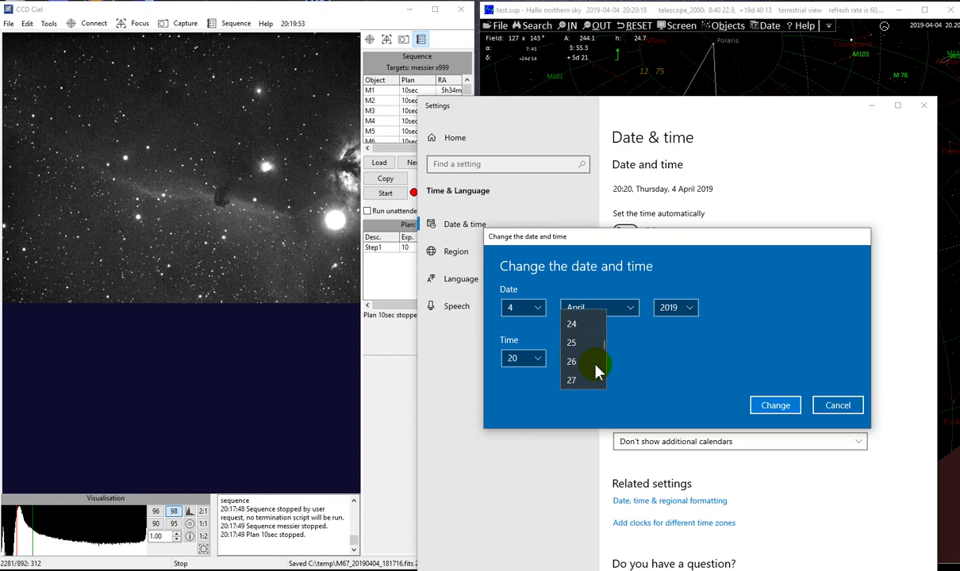
{"action": "scroll", "coordinate": [595, 371], "scroll_direction": "down", "scroll_amount": 7}
{"action": "scroll", "coordinate": [571, 387], "scroll_direction": "down", "scroll_amount": 1}
{"action": "left_click", "coordinate": [573, 380]}
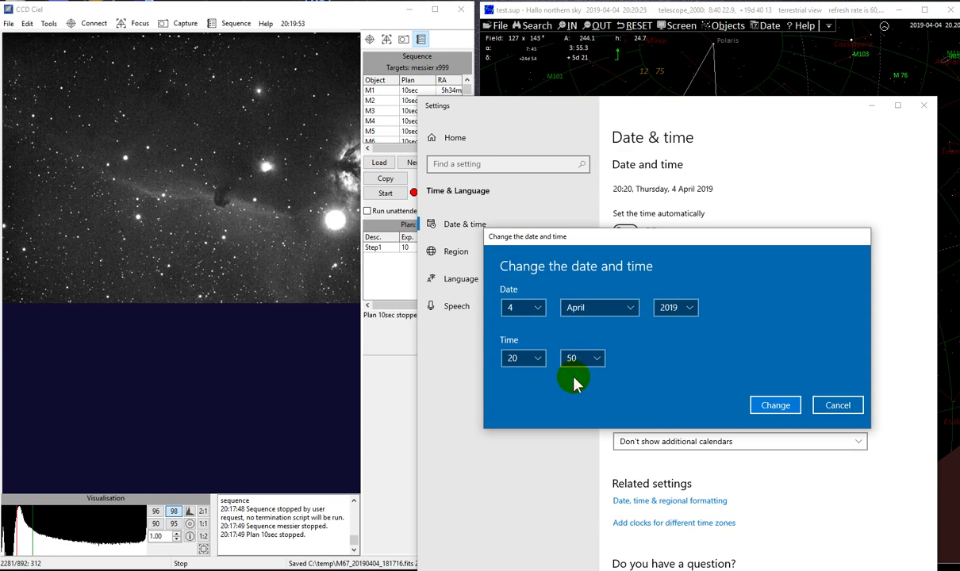
{"action": "left_click", "coordinate": [598, 366]}
{"action": "scroll", "coordinate": [572, 382], "scroll_direction": "down", "scroll_amount": 5}
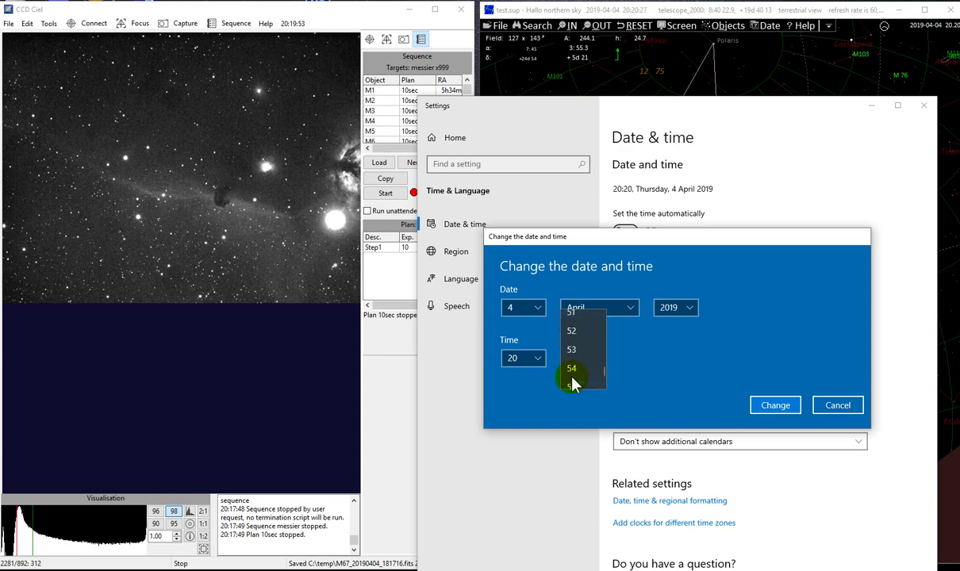
{"action": "left_click", "coordinate": [572, 381]}
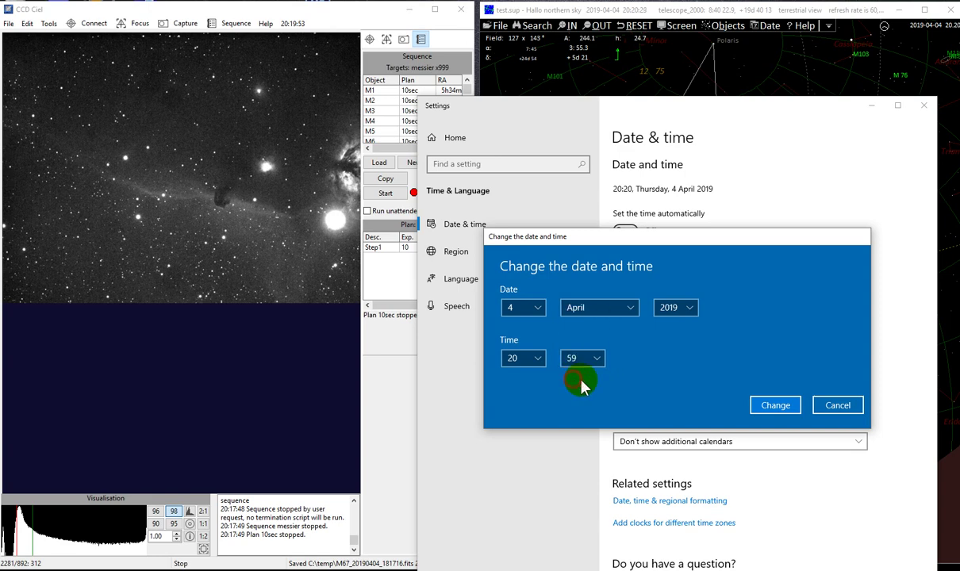
{"action": "left_click", "coordinate": [773, 405]}
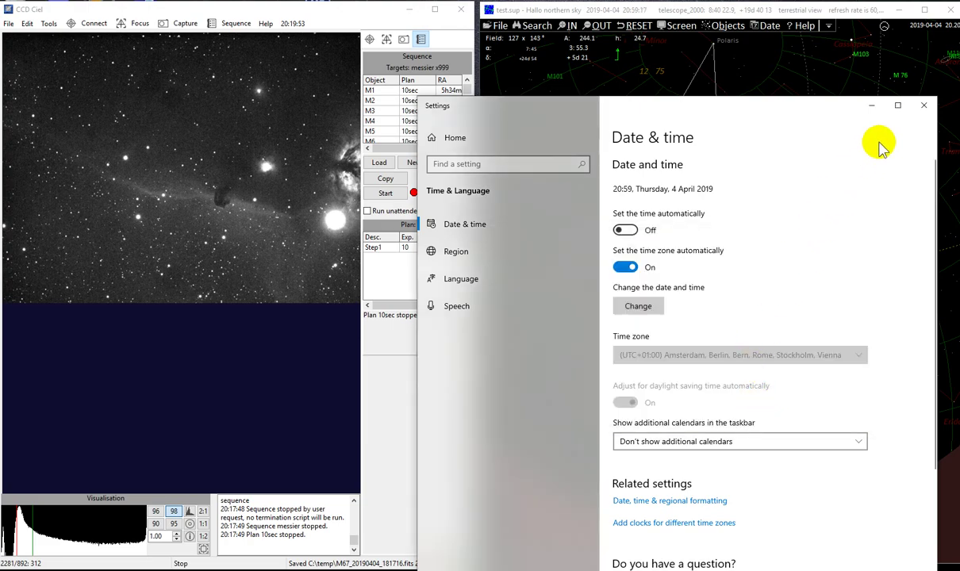
- Close the Windows date and time settings and set the planetarium chart to follow the system time
{"action": "left_click", "coordinate": [923, 105]}
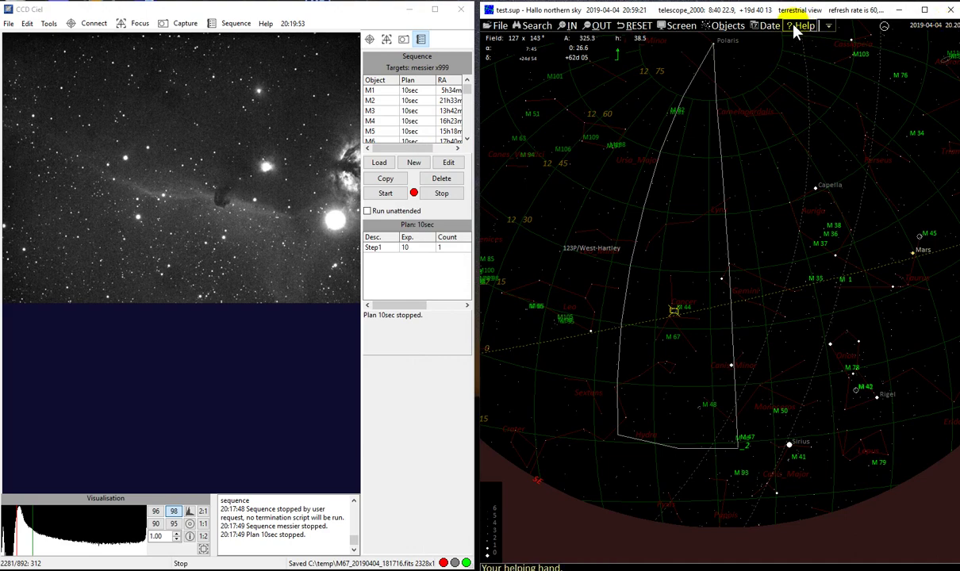
{"action": "left_click", "coordinate": [769, 25]}
{"action": "left_click", "coordinate": [773, 40]}
{"action": "left_click", "coordinate": [767, 27]}
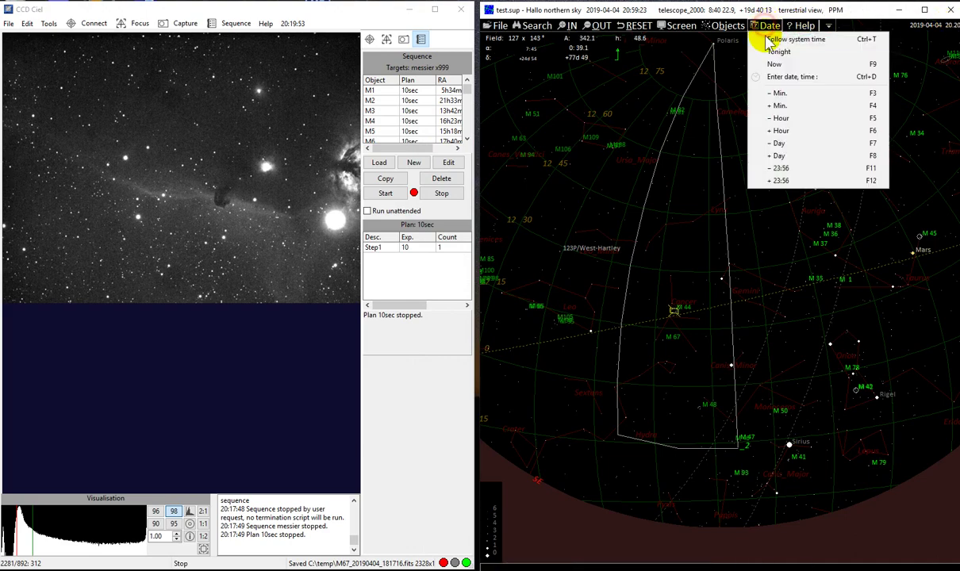
{"action": "left_click", "coordinate": [761, 39]}
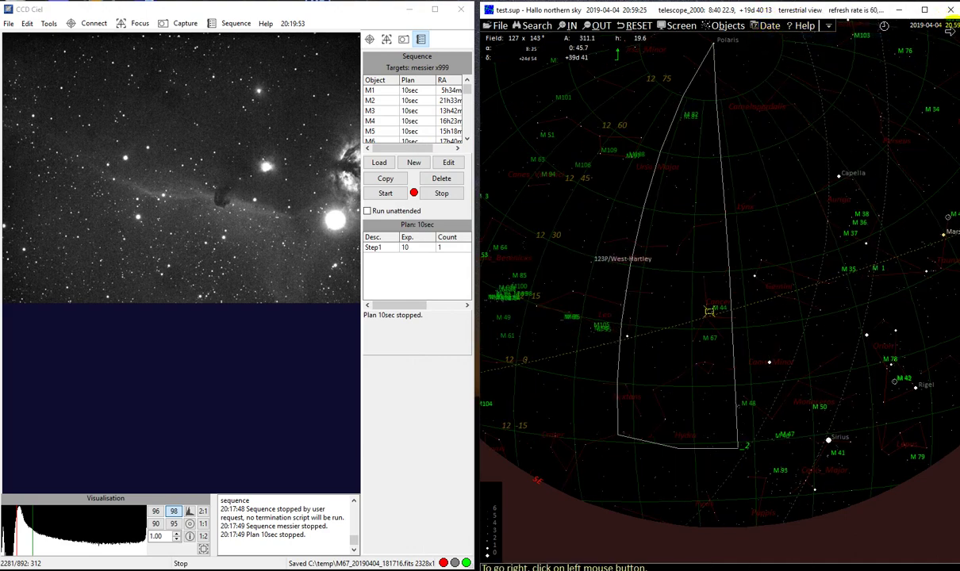
{"action": "left_click_drag", "start_coordinate": [859, 11], "coordinate": [856, 11]}
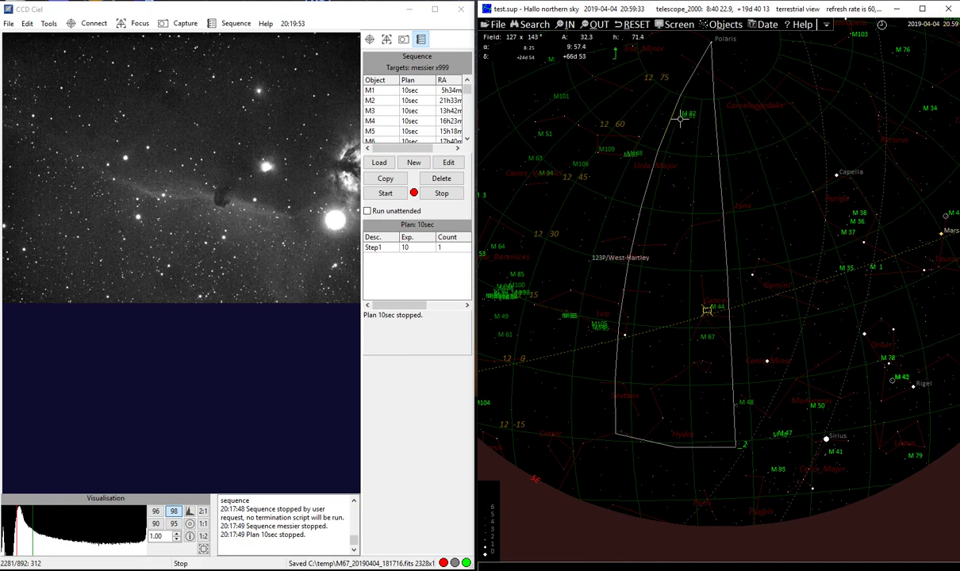
- Start the messier imaging sequence and stop it once it has moved on to target M67
{"action": "left_click", "coordinate": [388, 195]}
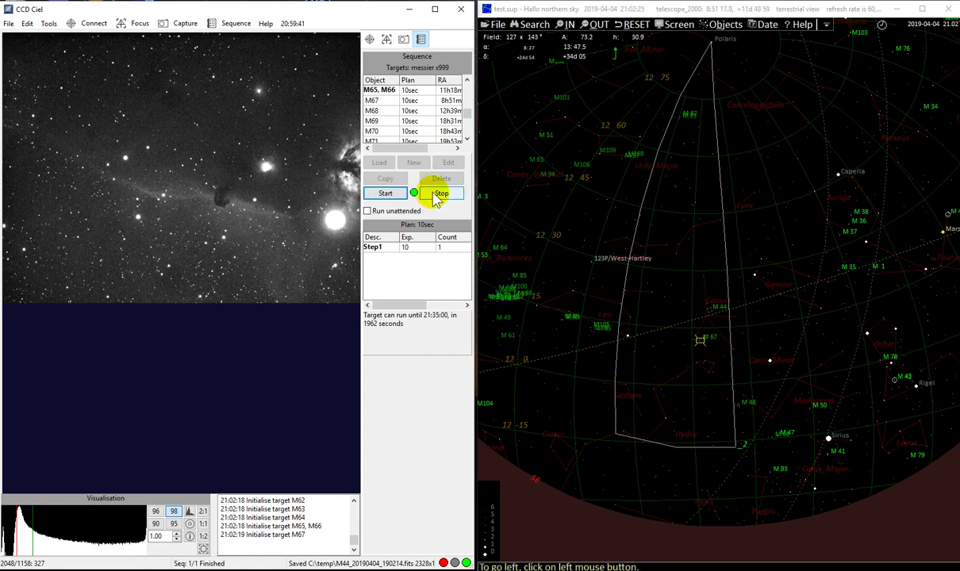
{"action": "left_click", "coordinate": [438, 194]}
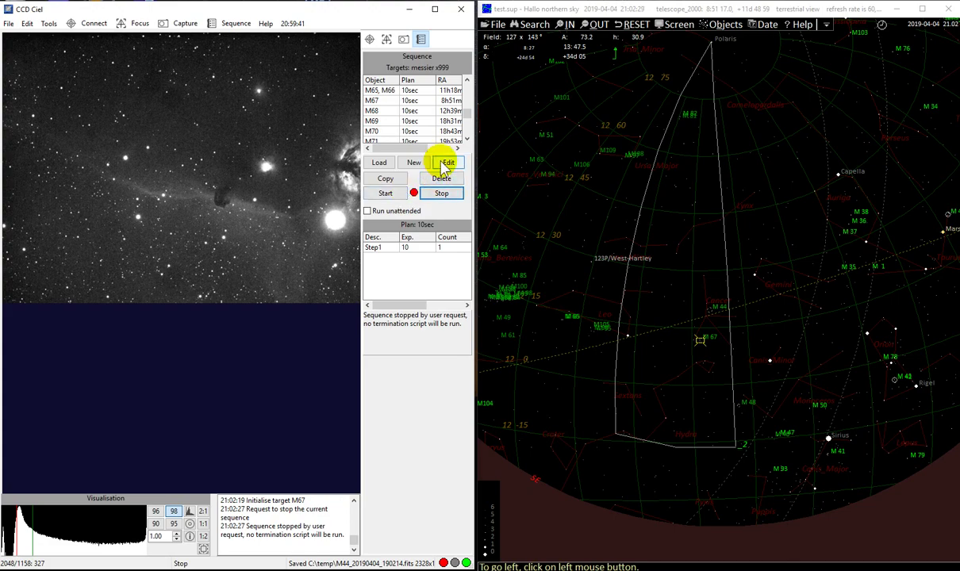
- Edit the messier target list and add a new object after M110, retrieving Sh2-105 from the deep-sky database
{"action": "left_click", "coordinate": [444, 163]}
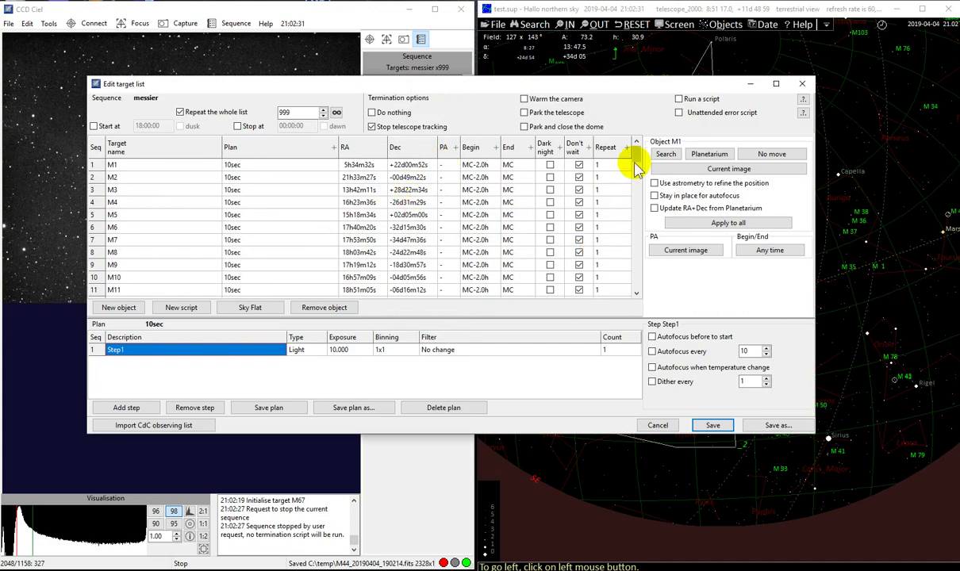
{"action": "left_click_drag", "start_coordinate": [635, 165], "coordinate": [636, 281]}
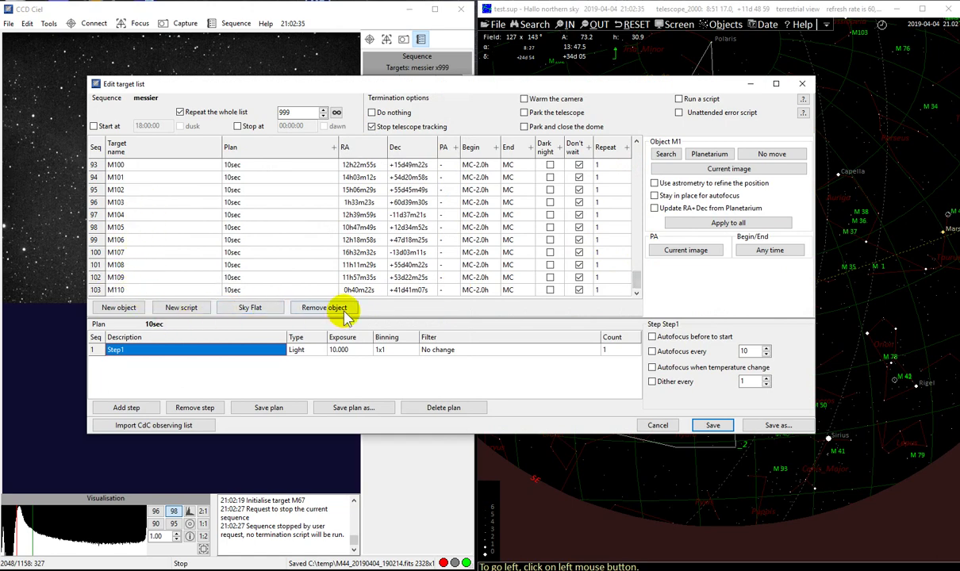
{"action": "left_click", "coordinate": [119, 308]}
{"action": "left_click", "coordinate": [193, 349]}
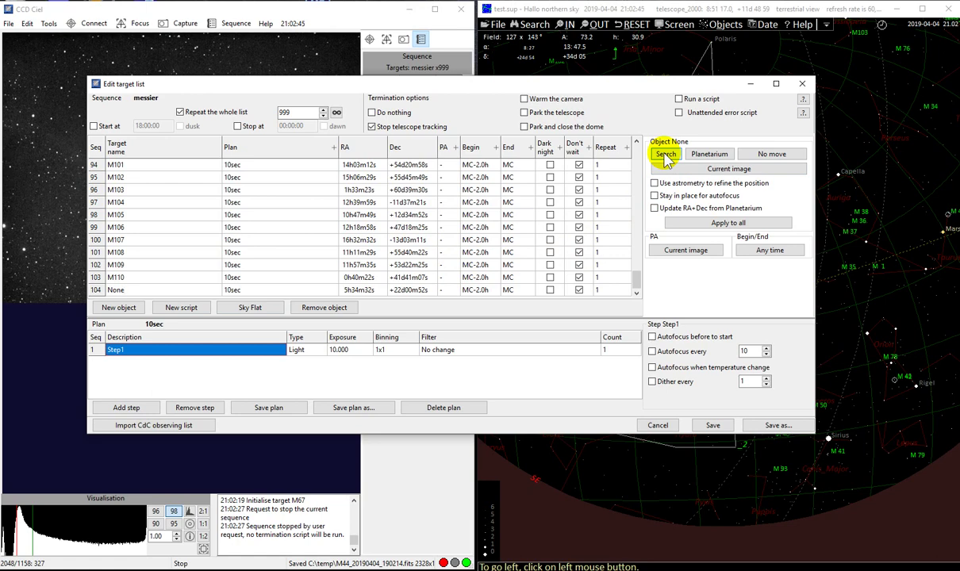
{"action": "left_click", "coordinate": [666, 156]}
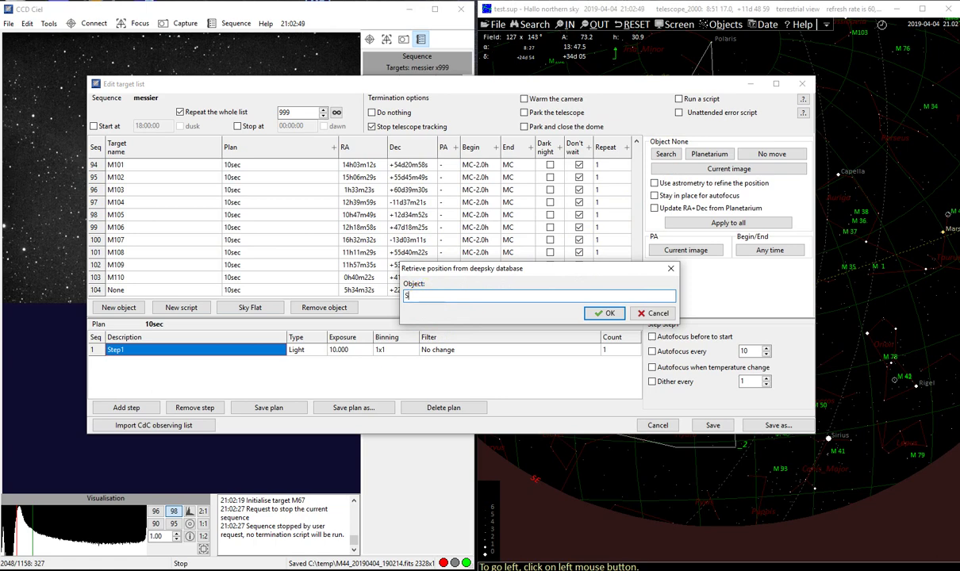
{"action": "type", "text": "Sh2-105"}
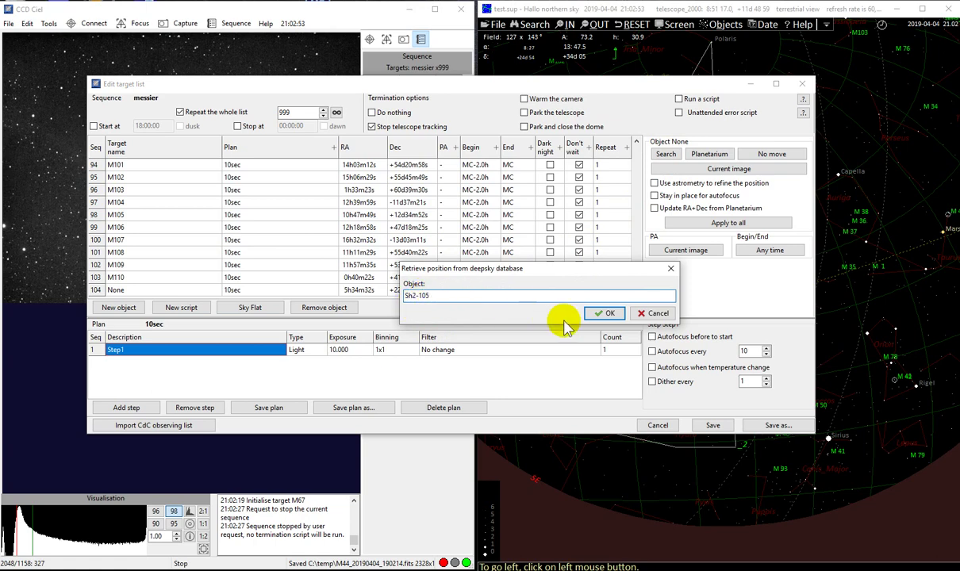
{"action": "left_click", "coordinate": [595, 312]}
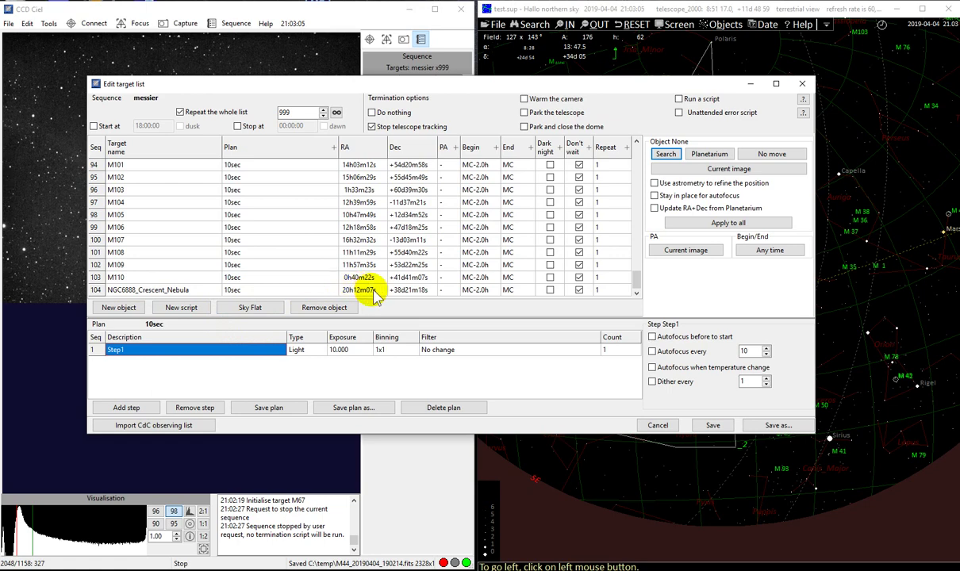
- Add another new object at the end of the target list, retrieving B110 from the deep-sky database
{"action": "left_click", "coordinate": [119, 308]}
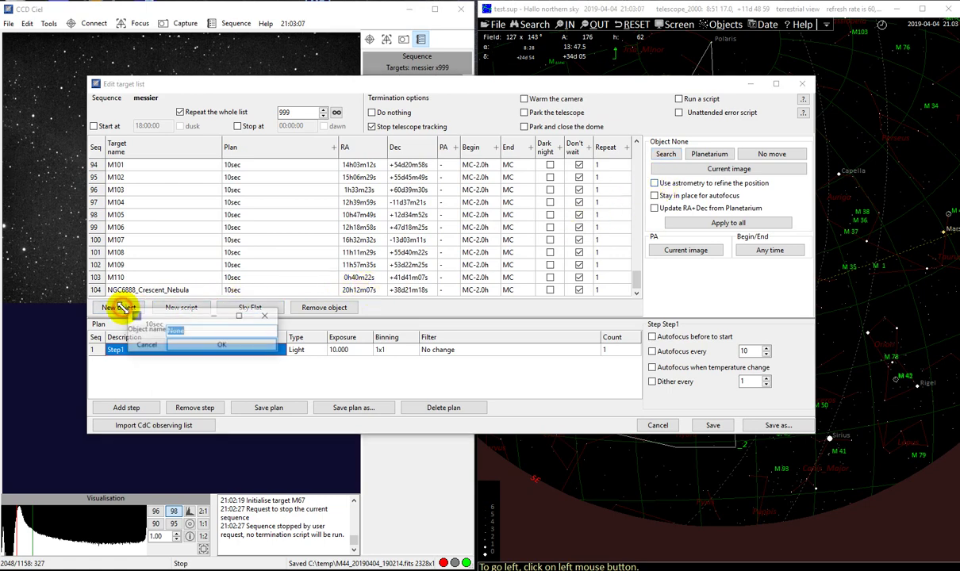
{"action": "left_click", "coordinate": [184, 345]}
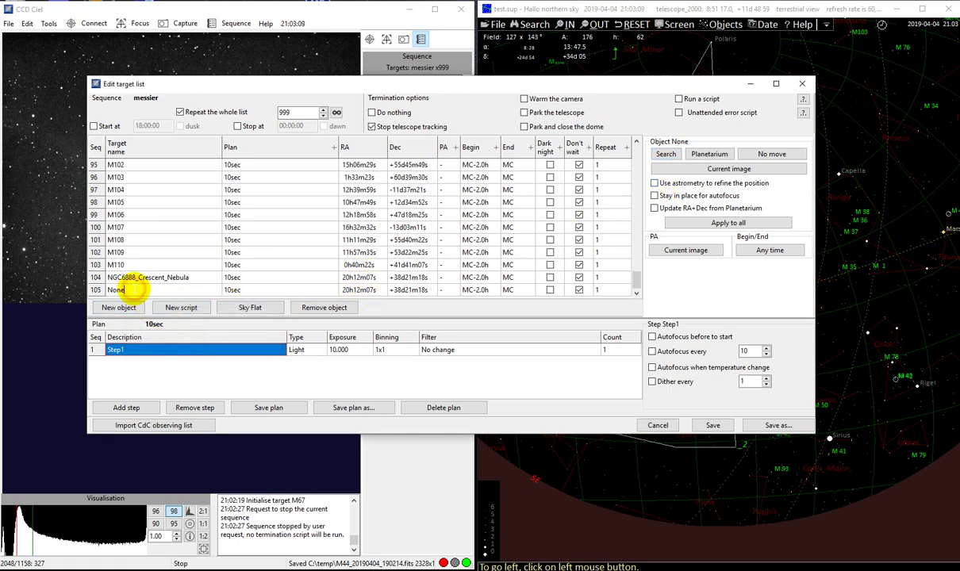
{"action": "left_click", "coordinate": [663, 155]}
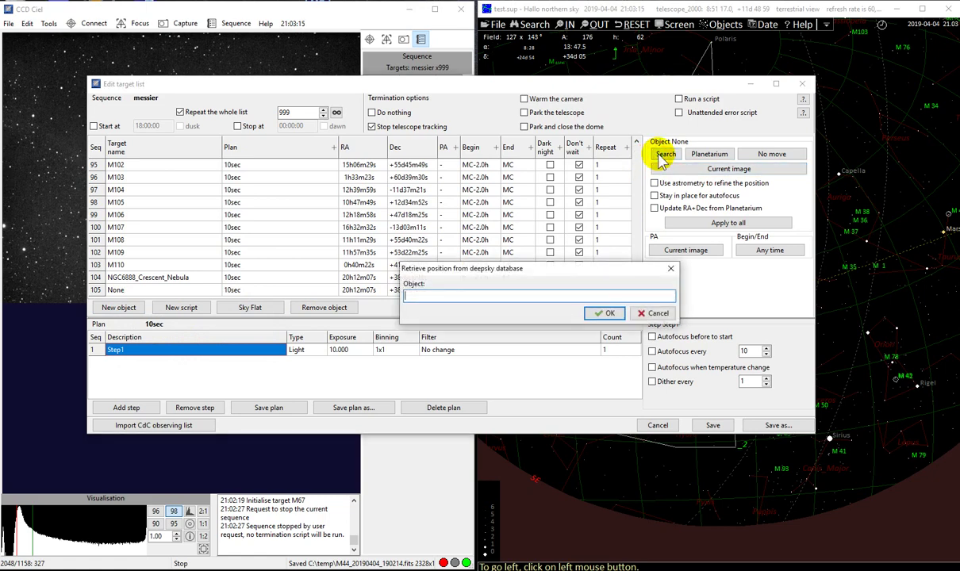
{"action": "type", "text": "B1"}
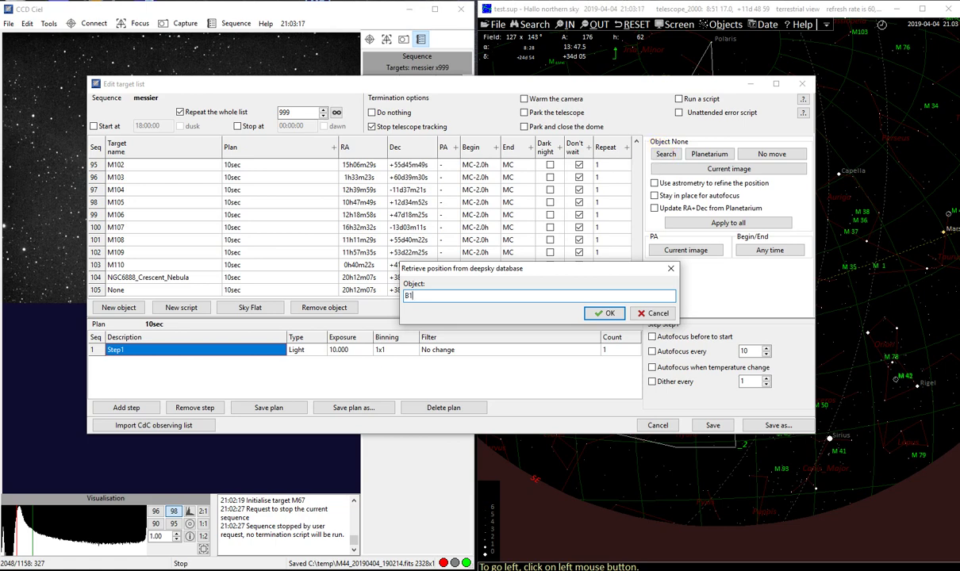
{"action": "type", "text": "10"}
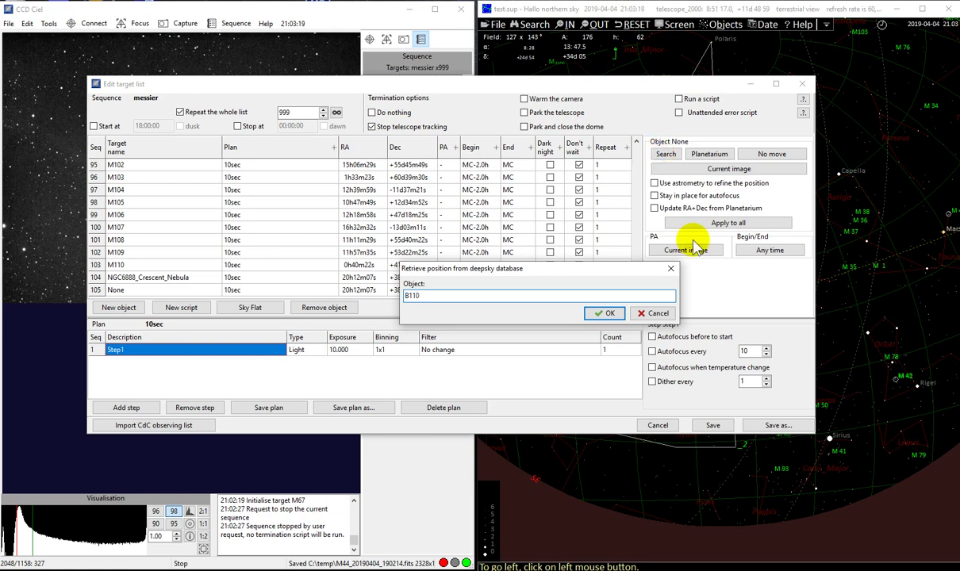
{"action": "left_click", "coordinate": [591, 315]}
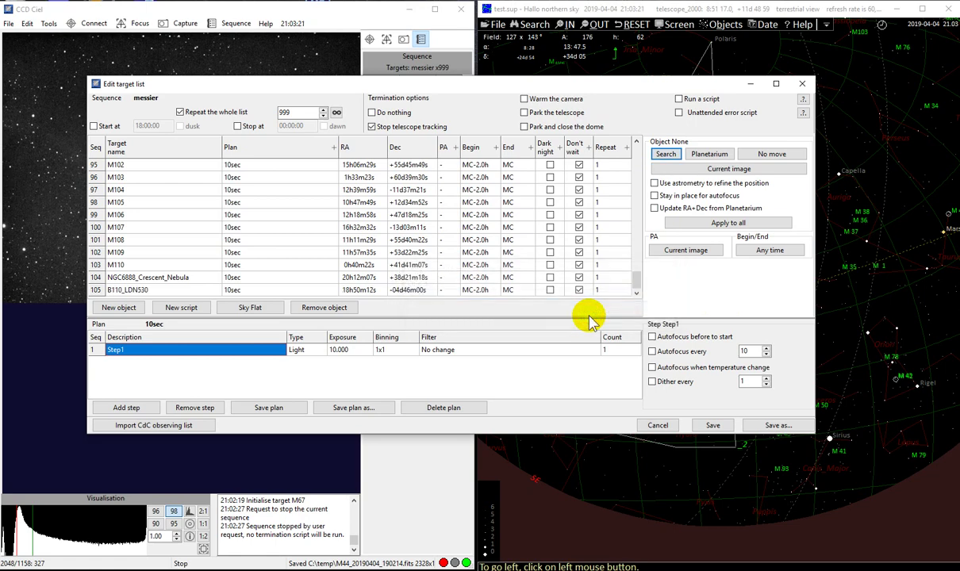